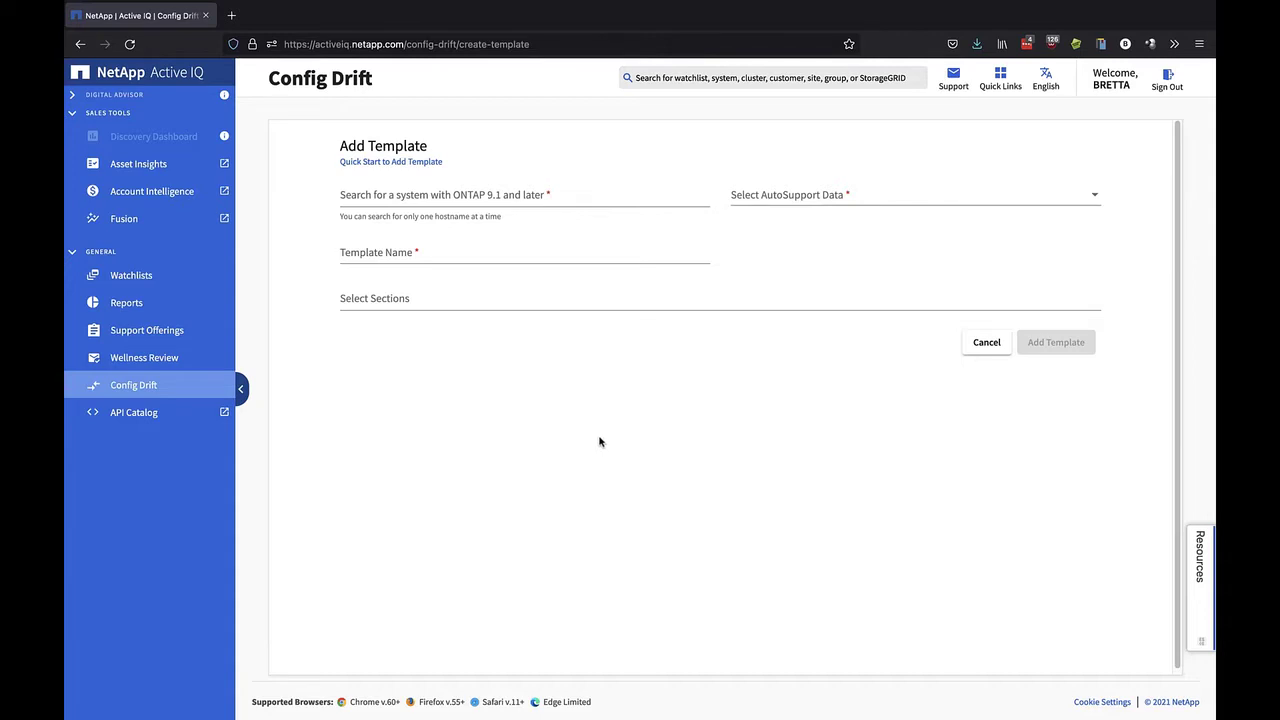
Base a new template on system beetle using the Sat, 07 Aug 2021 AutoSupport data
click(413, 195)
text(bee)
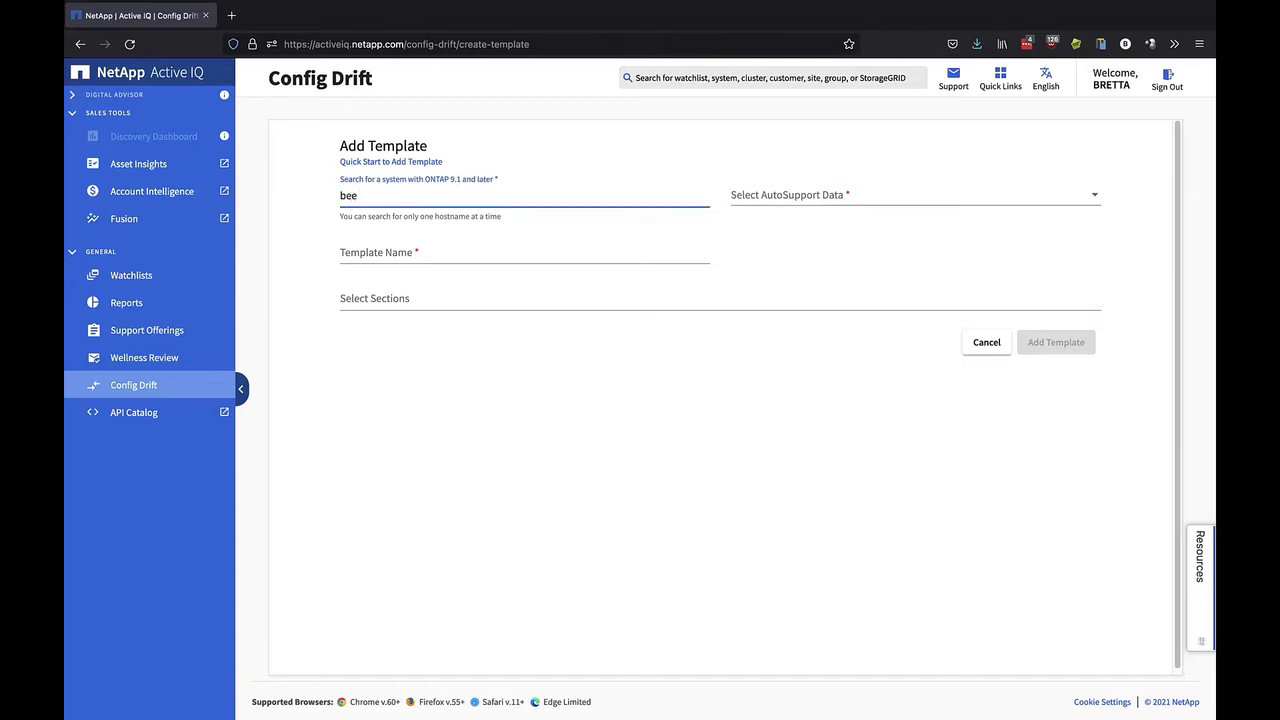
text(tl)
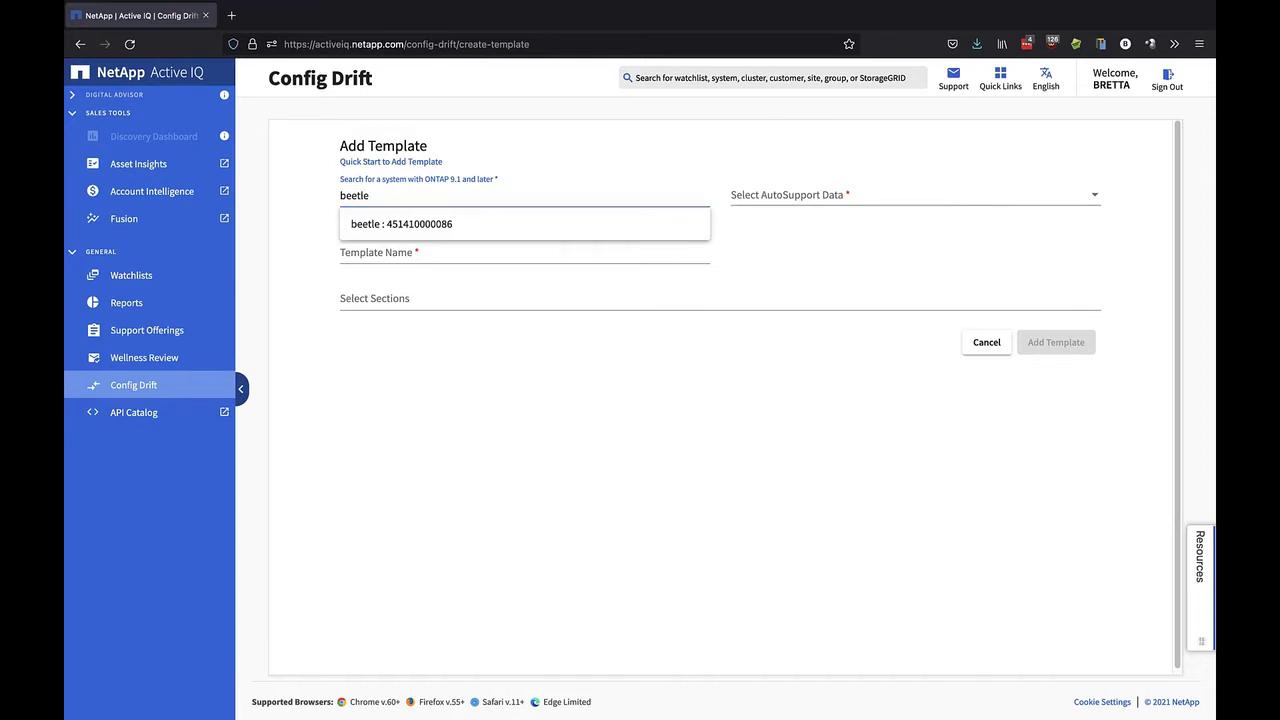
text(e)
click(412, 225)
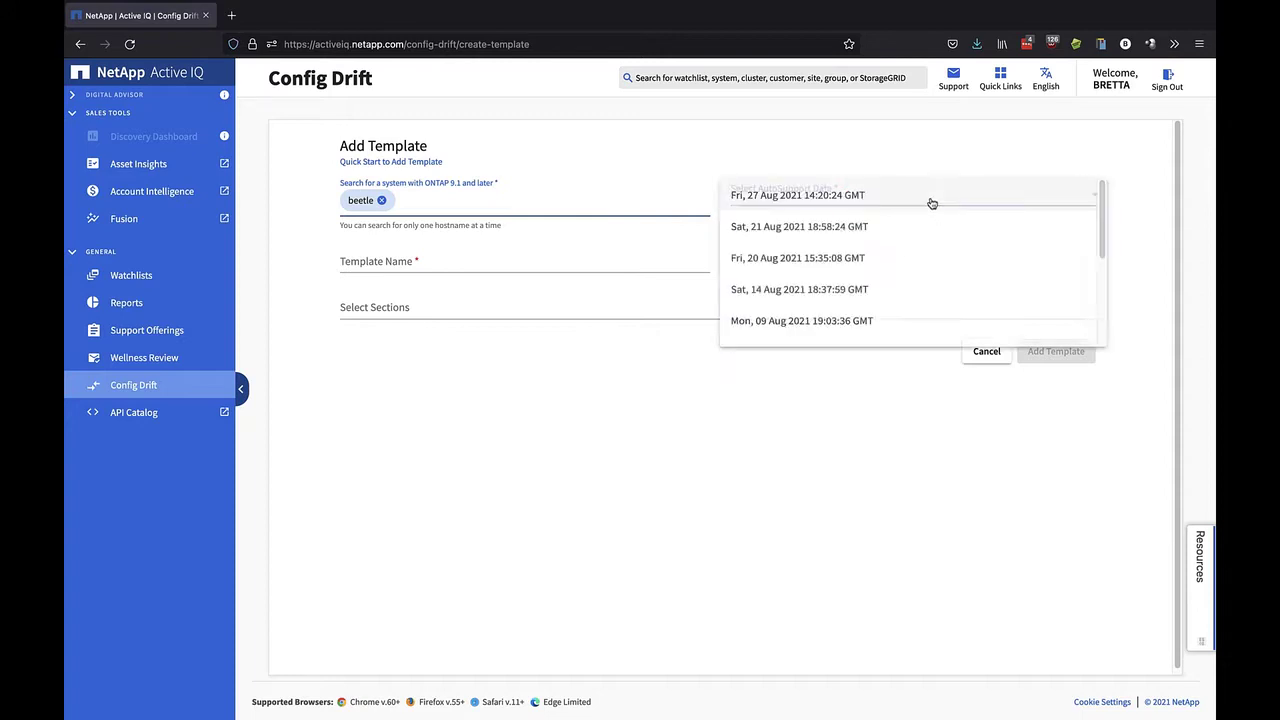
click(929, 199)
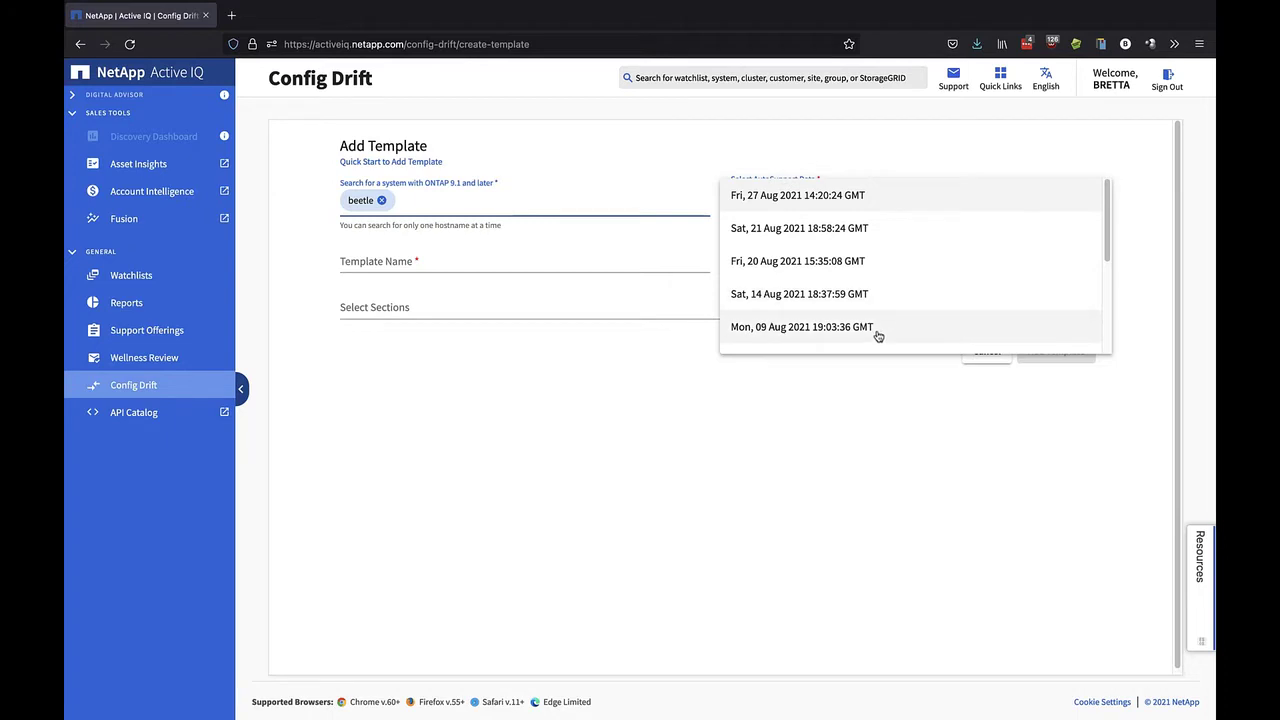
scroll(879, 333, down, 1)
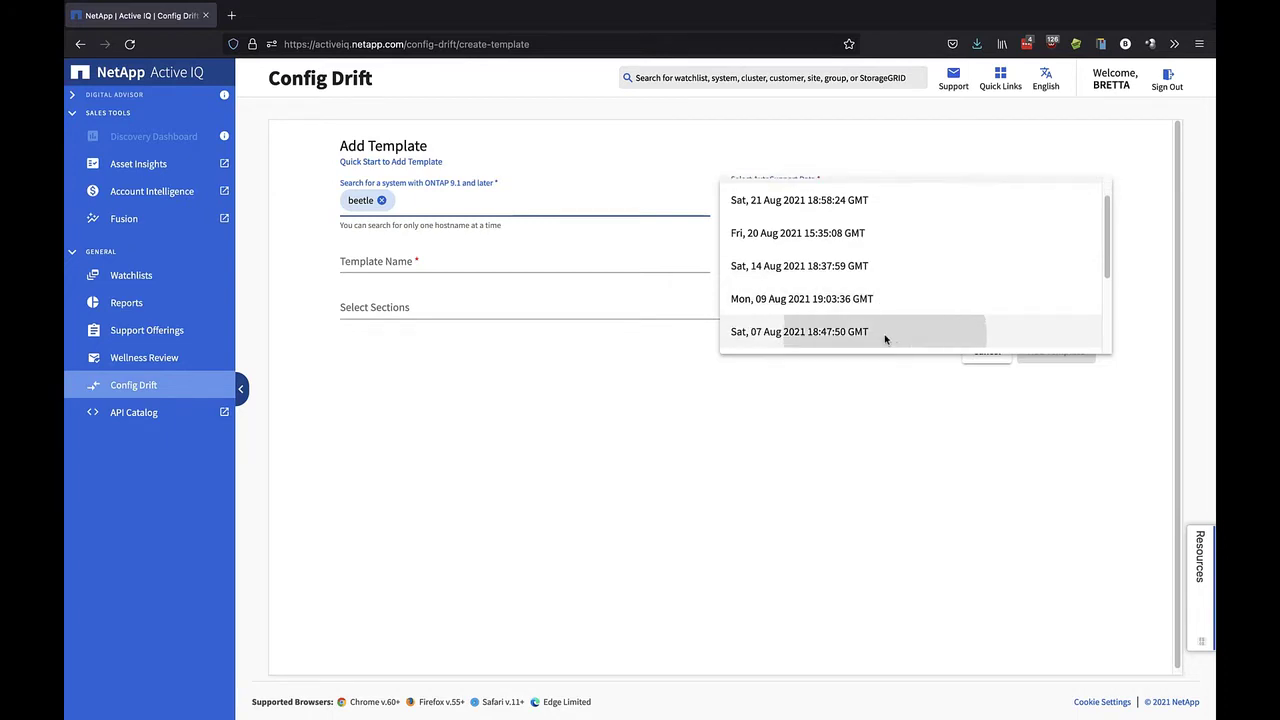
click(884, 334)
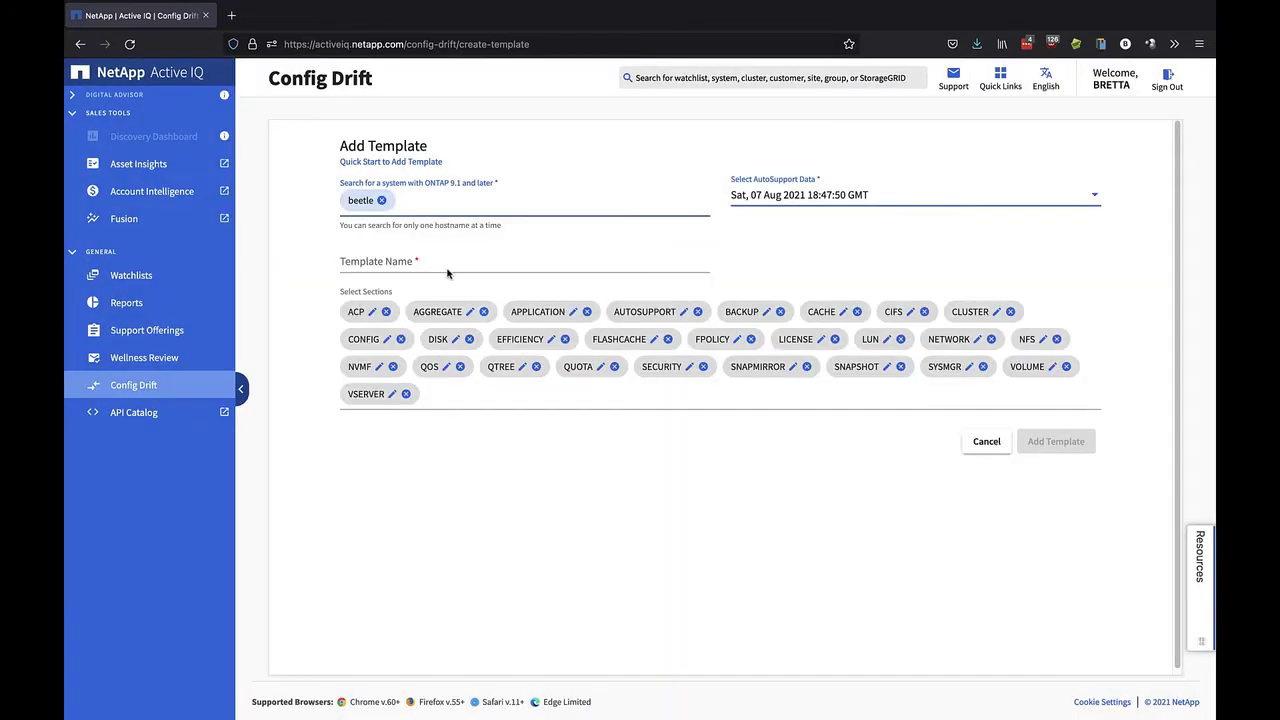
Name the template 'beetle complete2' and add it
click(457, 263)
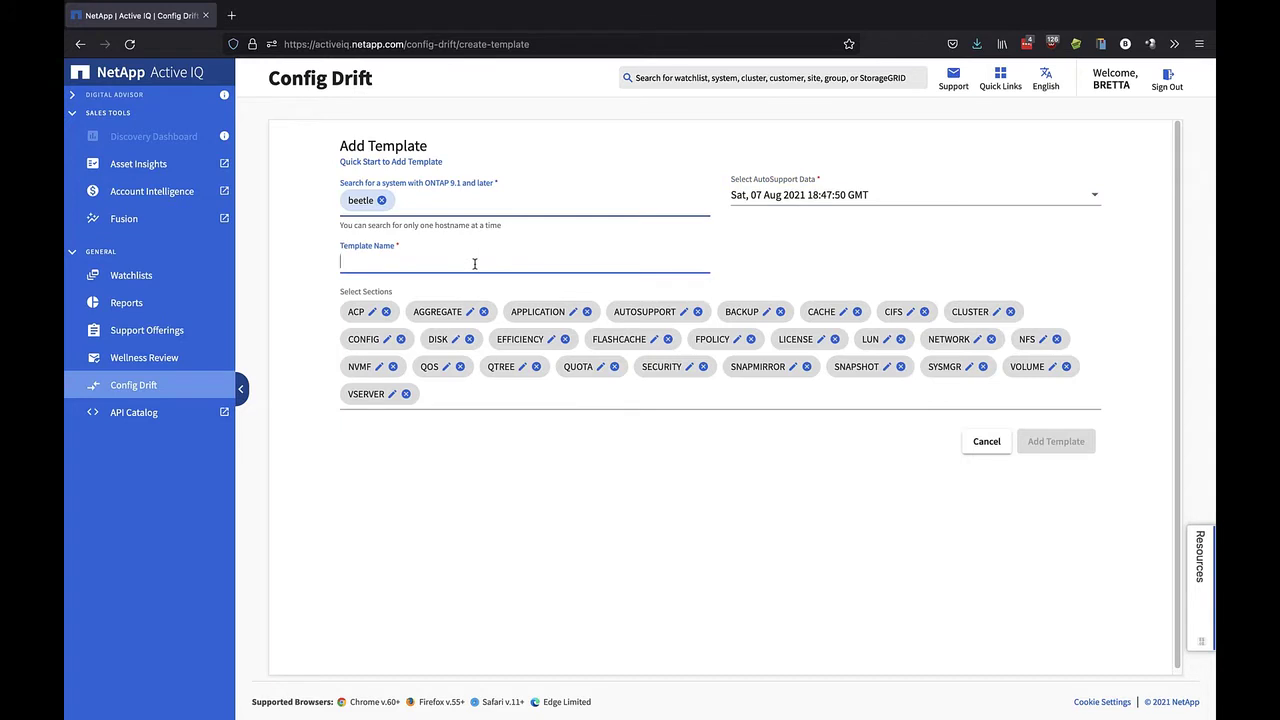
text(beetle complete2)
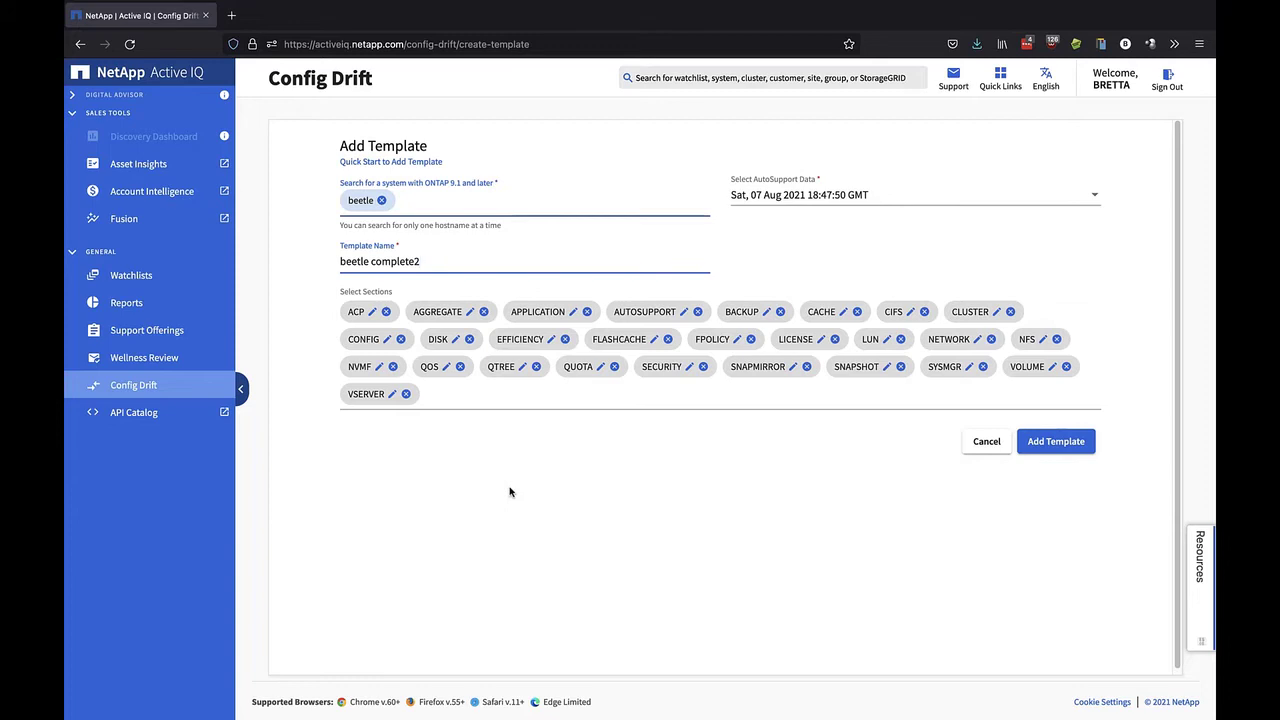
click(1068, 447)
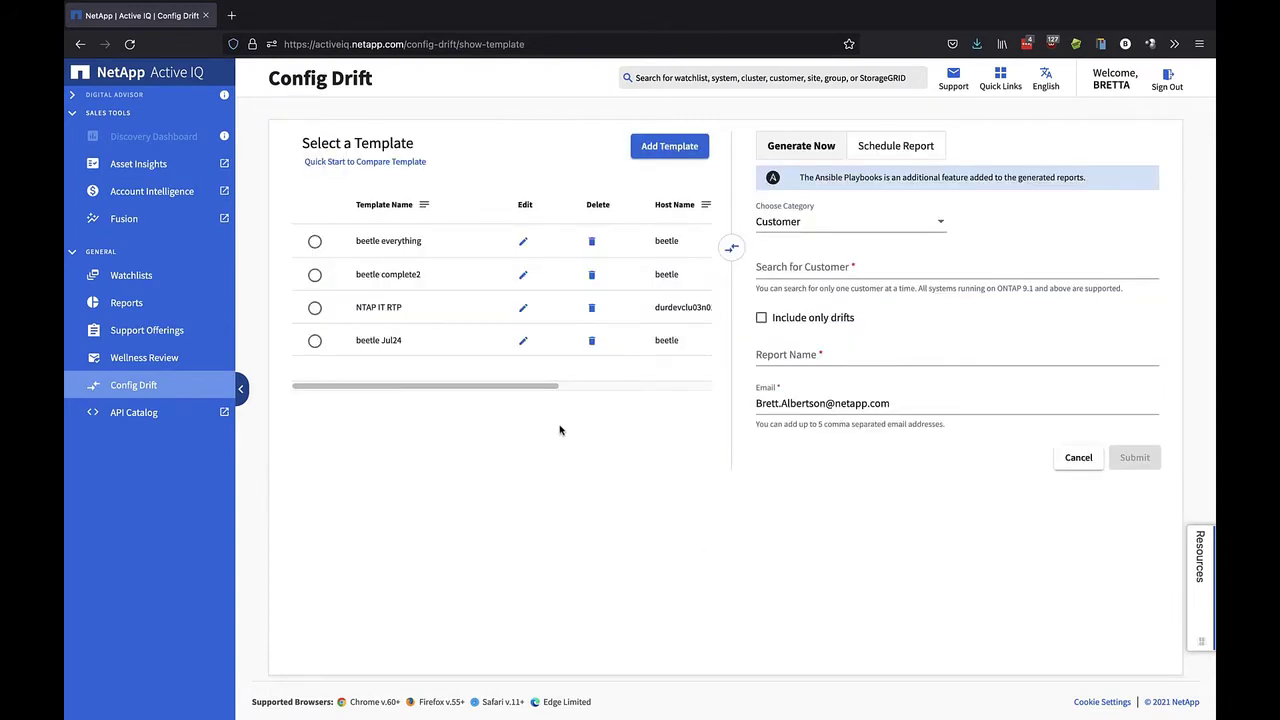
Choose the beetle everything template and set the report category to Hostname
click(315, 244)
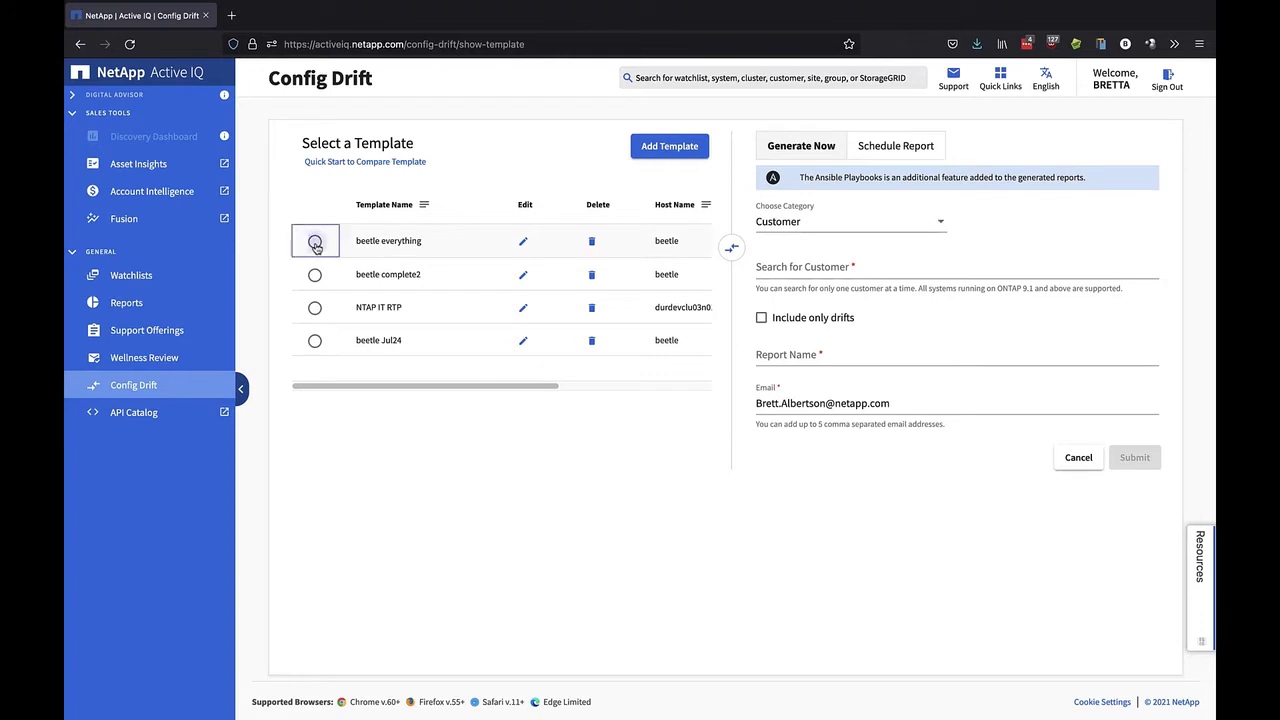
click(940, 229)
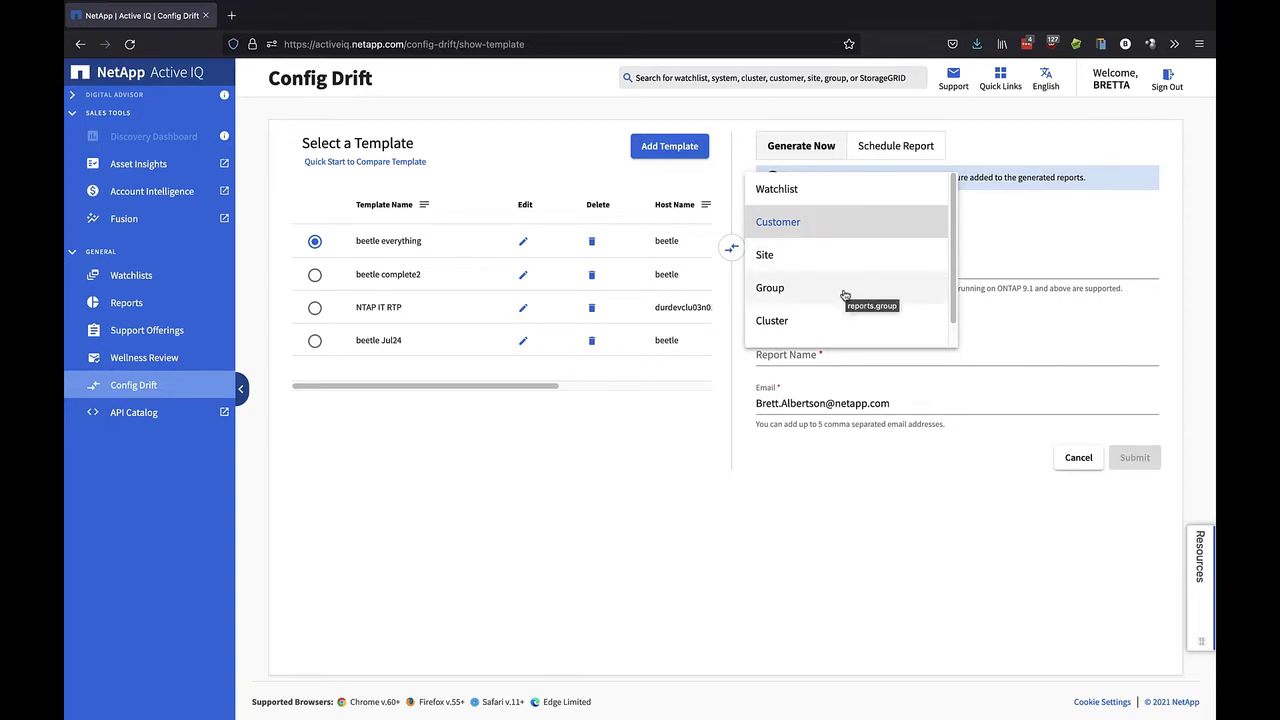
scroll(861, 325, down, 1)
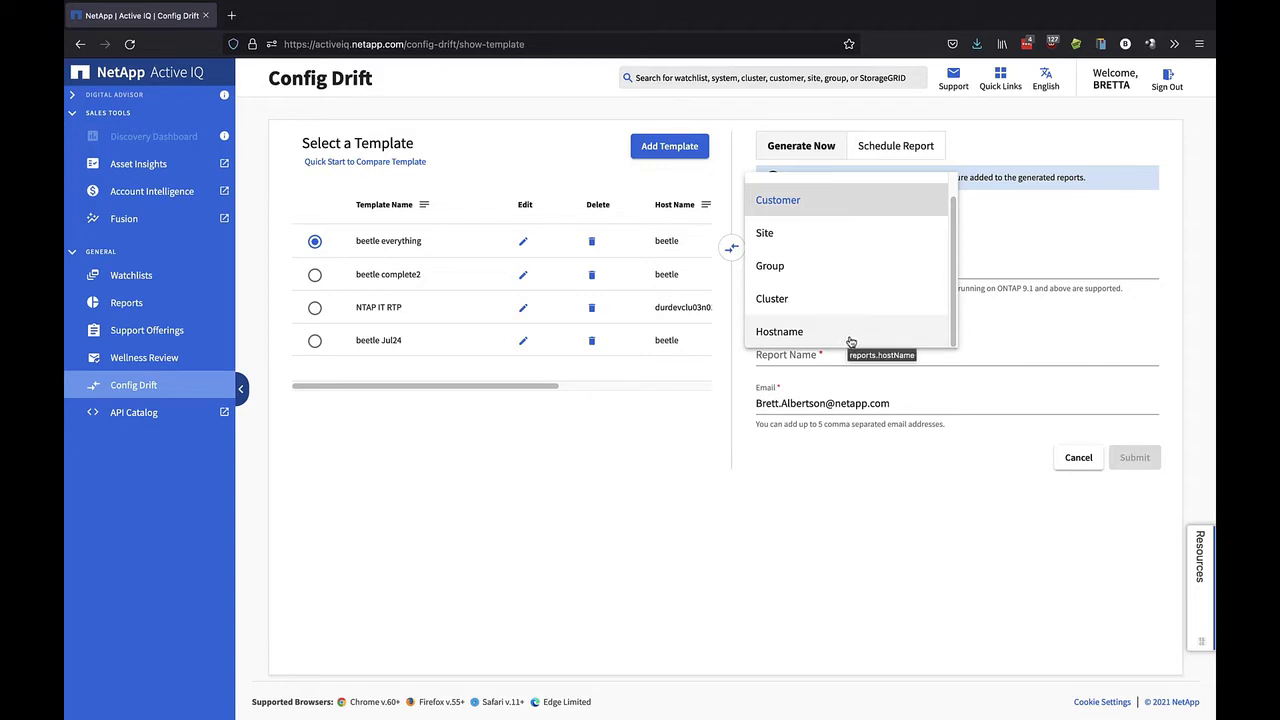
click(843, 342)
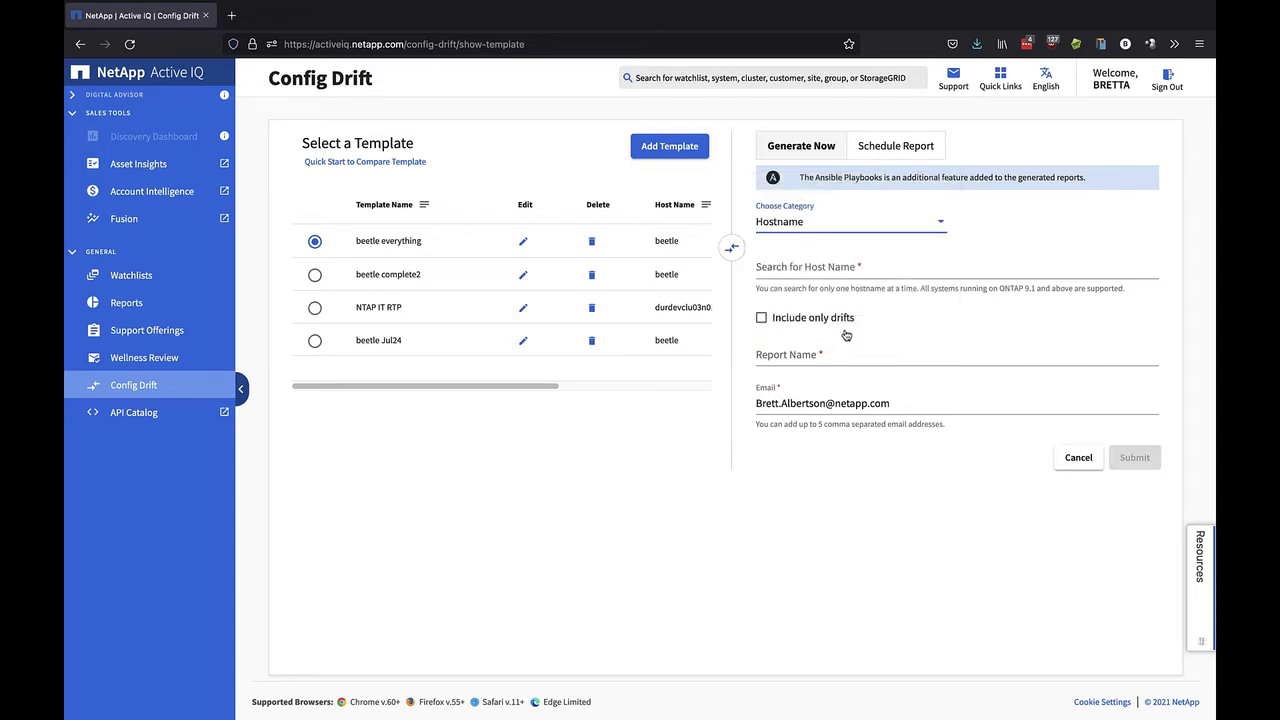
Search for host 'beetle' and add it to the report
click(862, 268)
text(beetle)
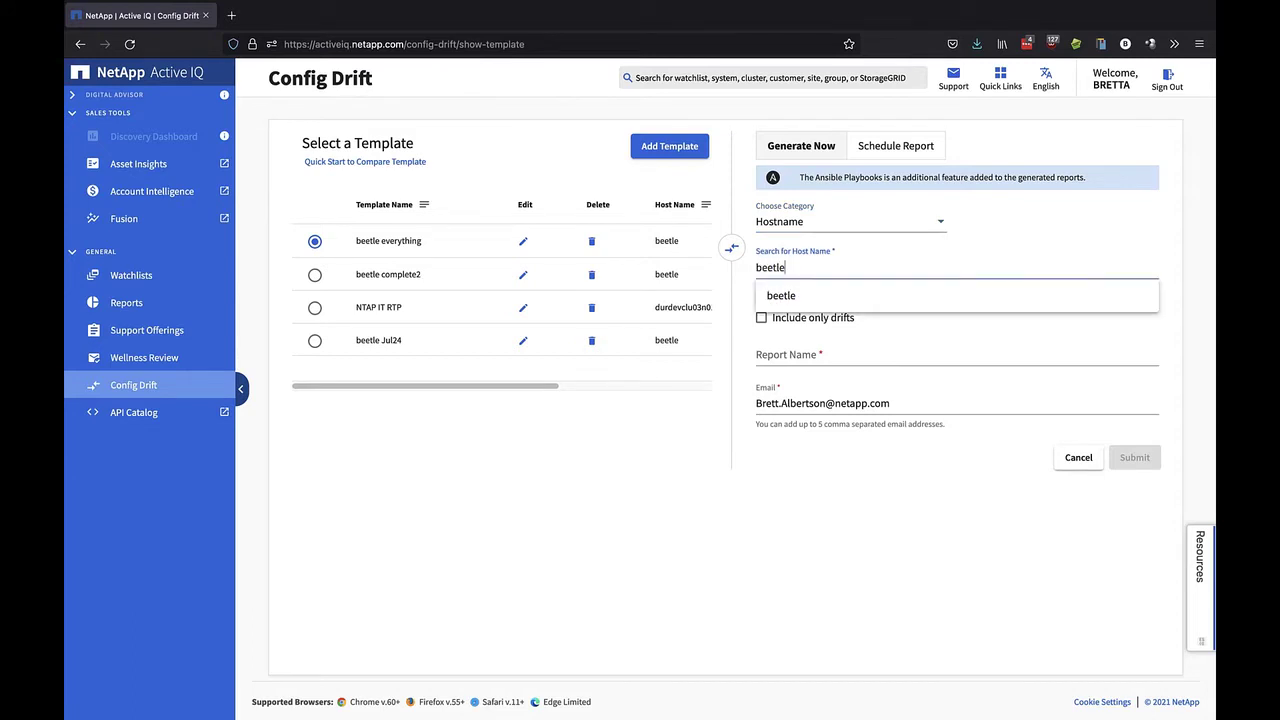
click(838, 295)
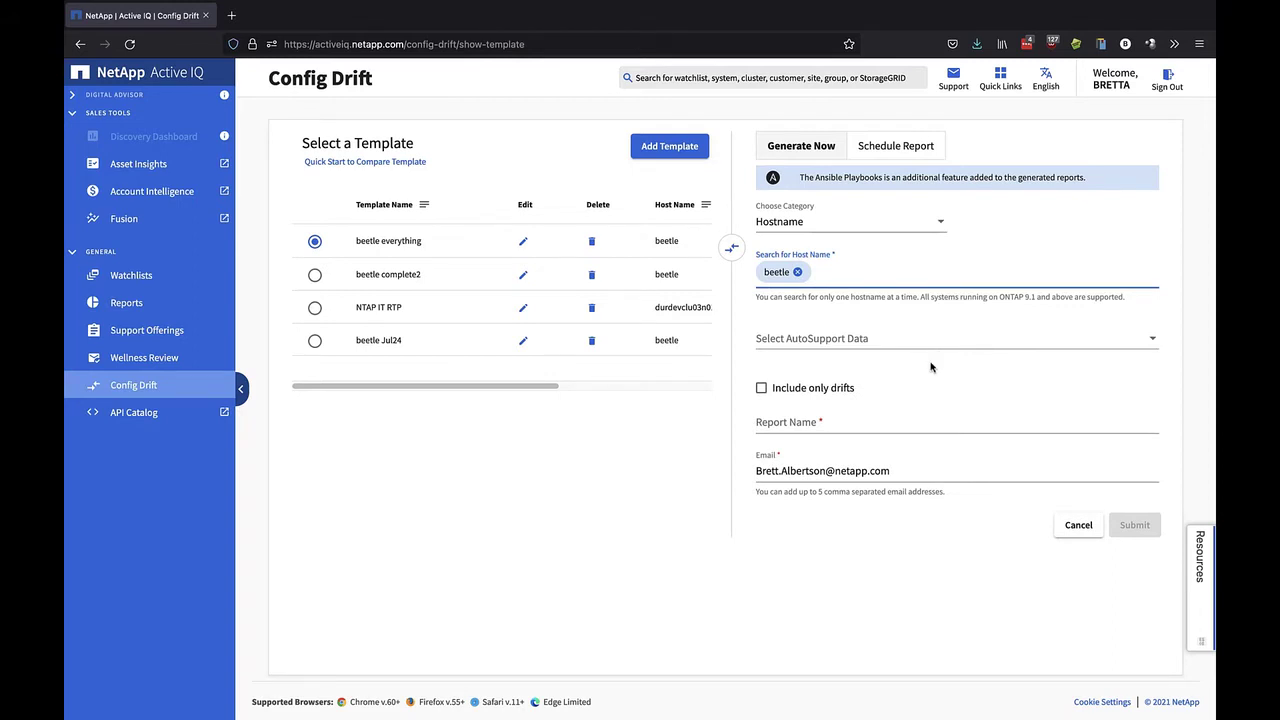
Use the Sat, 21 Aug 2021 AutoSupport data, name the report 'beetle everything2', and submit it
click(976, 342)
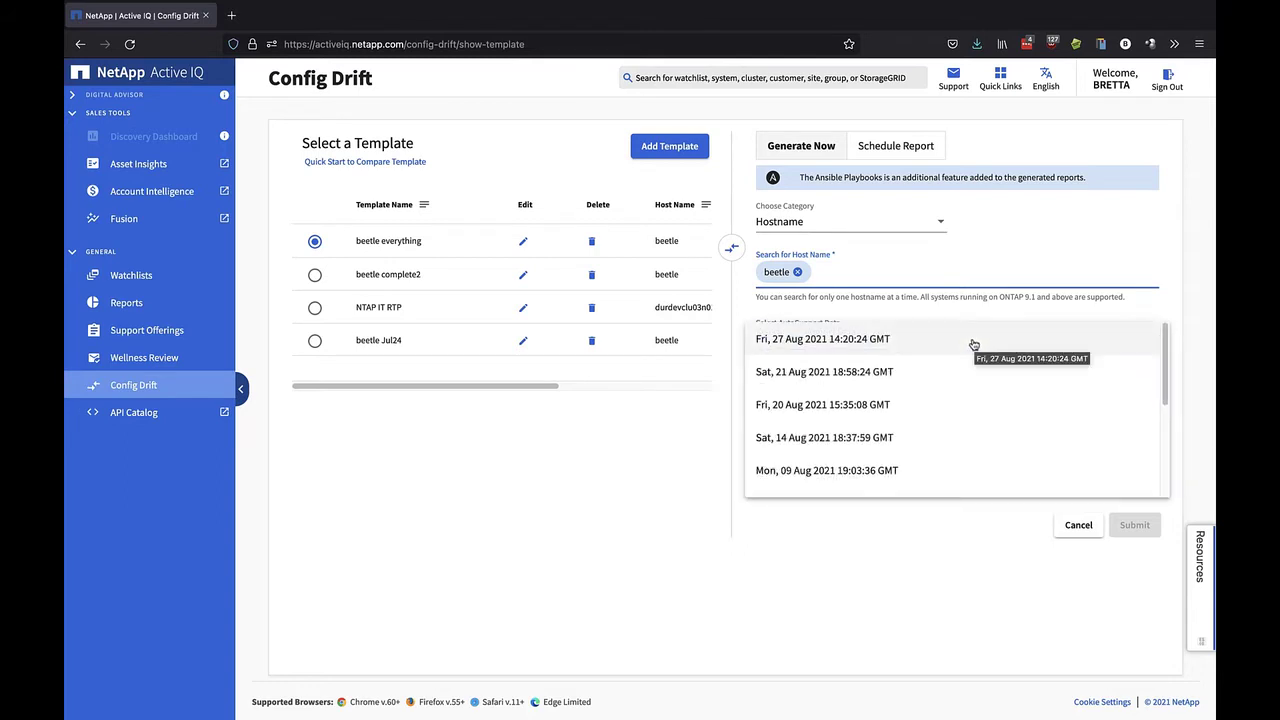
click(824, 378)
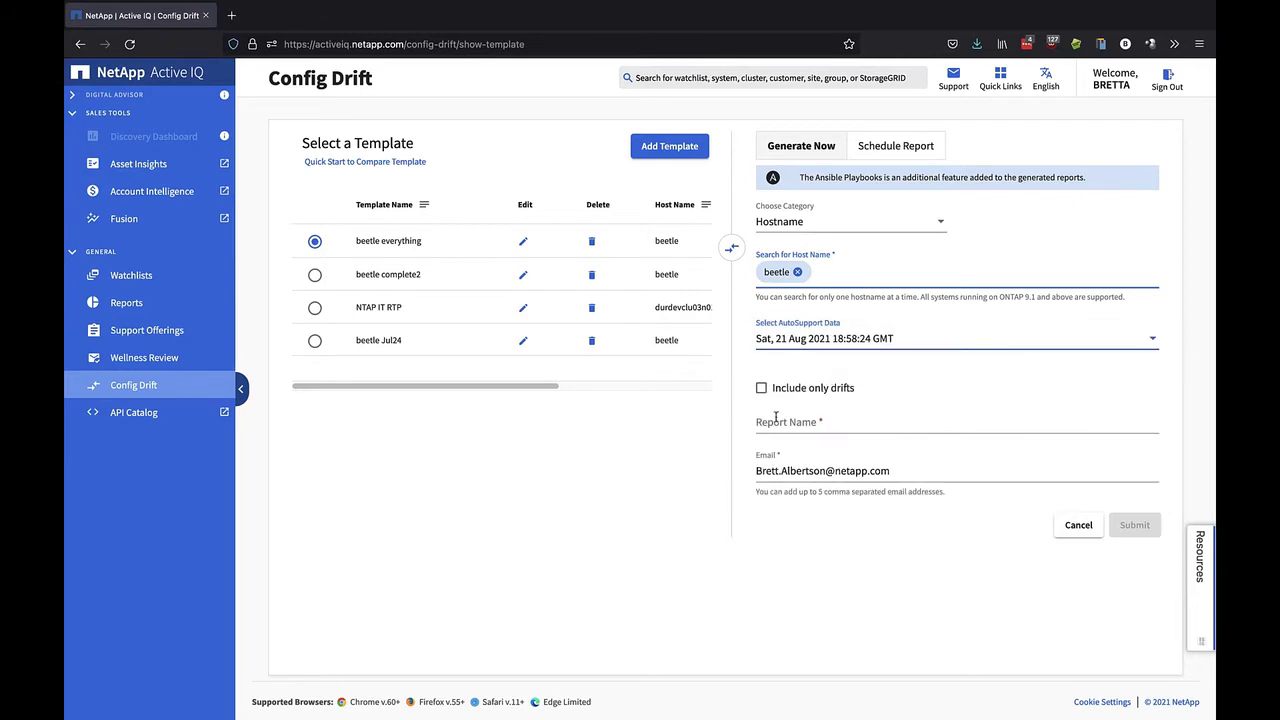
click(855, 423)
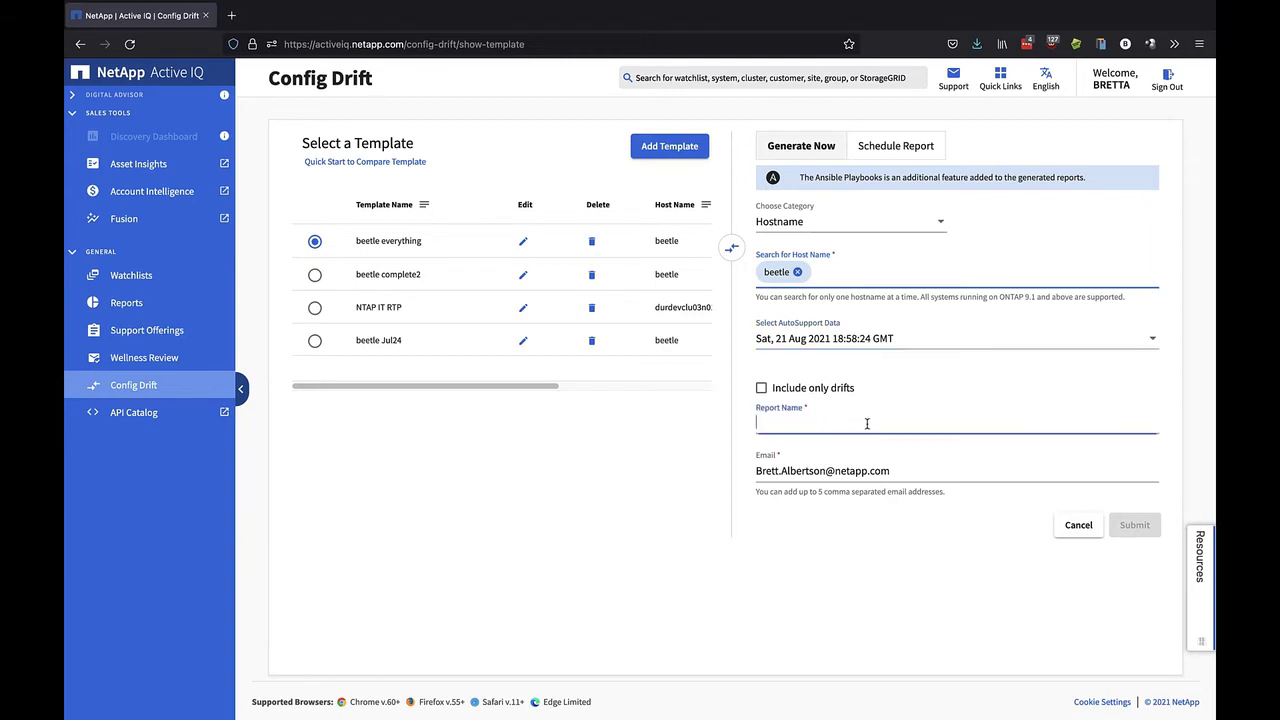
text(beetle eve)
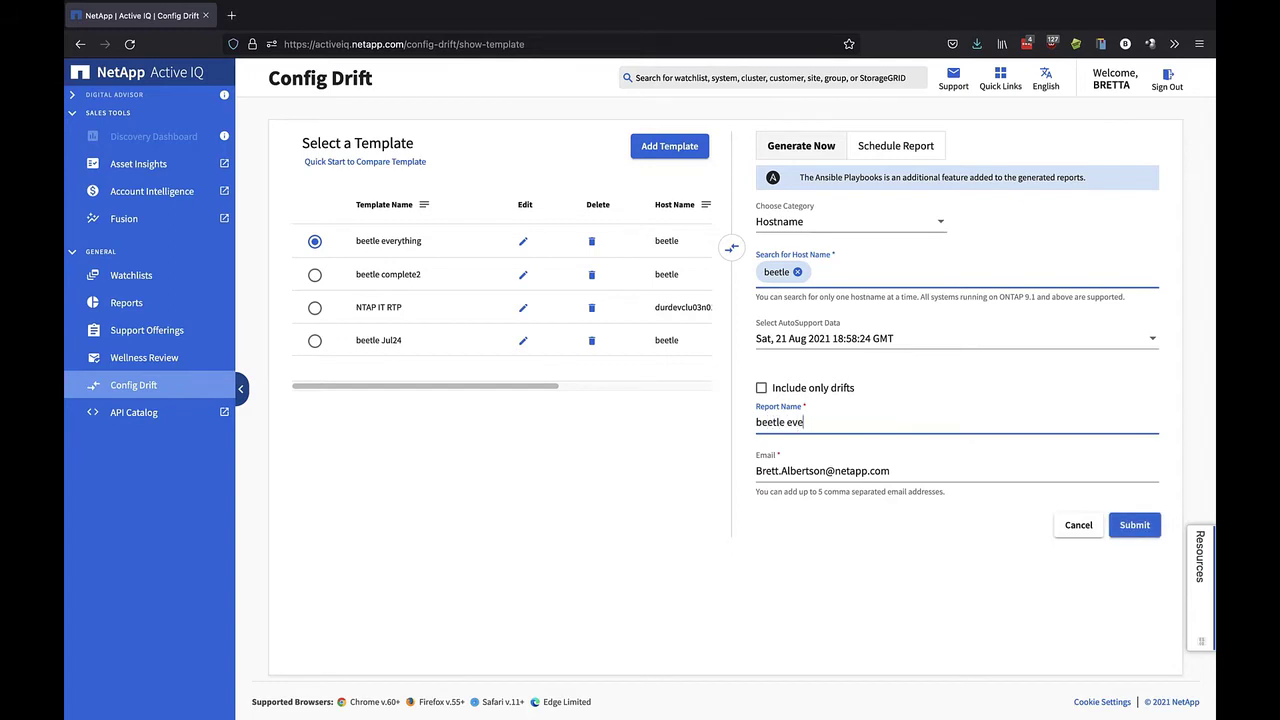
text(rything2)
click(1142, 532)
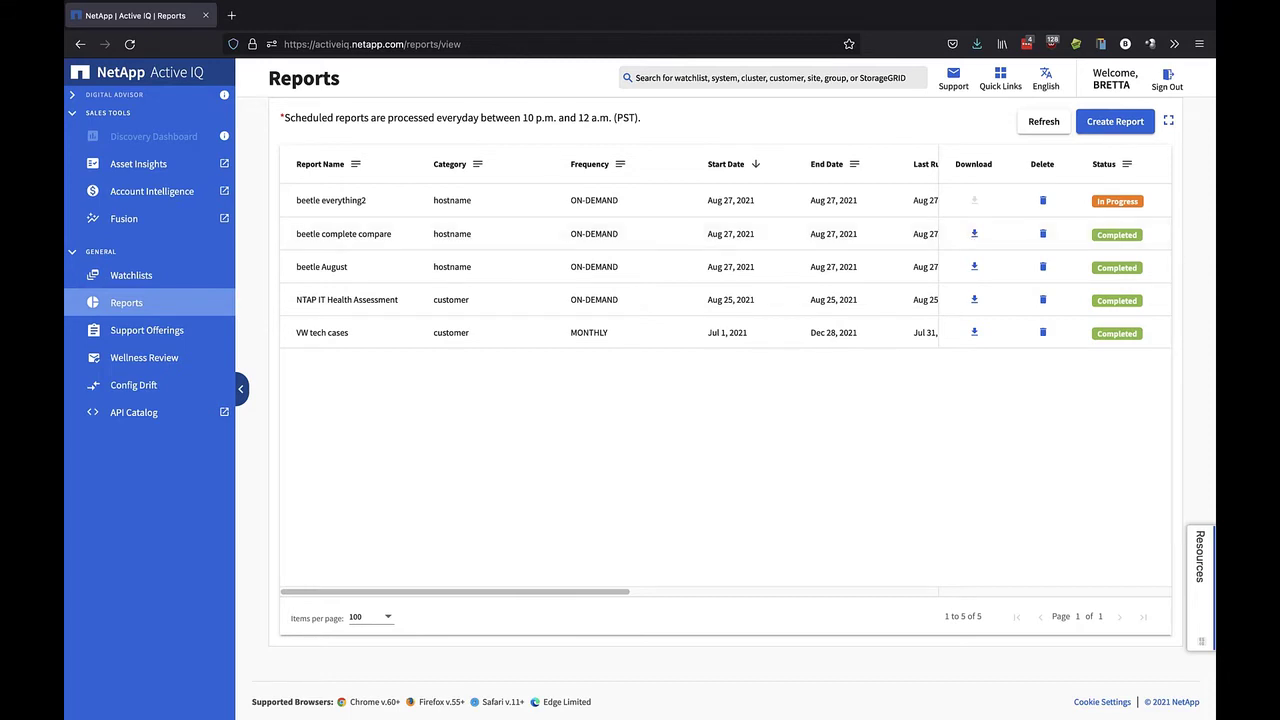
Exit Firefox full screen to reveal the downloaded report folder in Finder
mouse_move(75, 8)
click(101, 26)
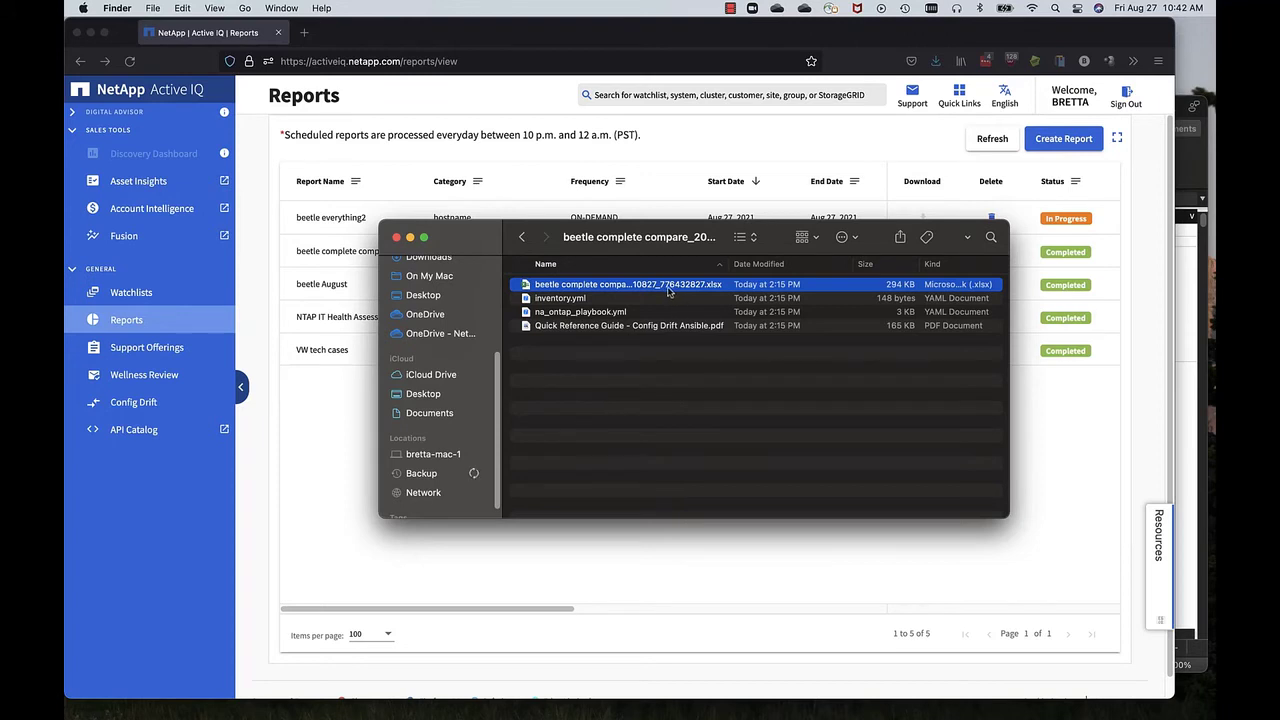
Deselect the report spreadsheet in the Finder list
click(692, 405)
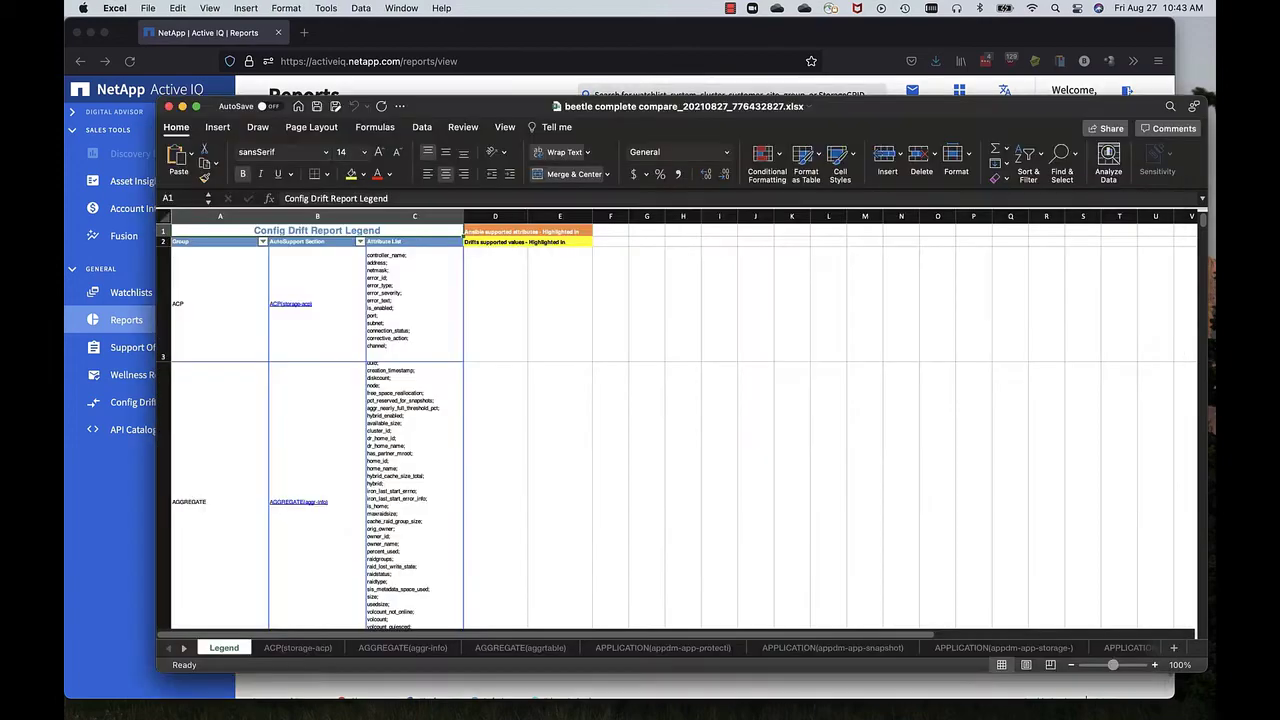
View the AUTOSUPPORT(autosupport) sheet in full screen, then return Excel to a normal window
click(196, 106)
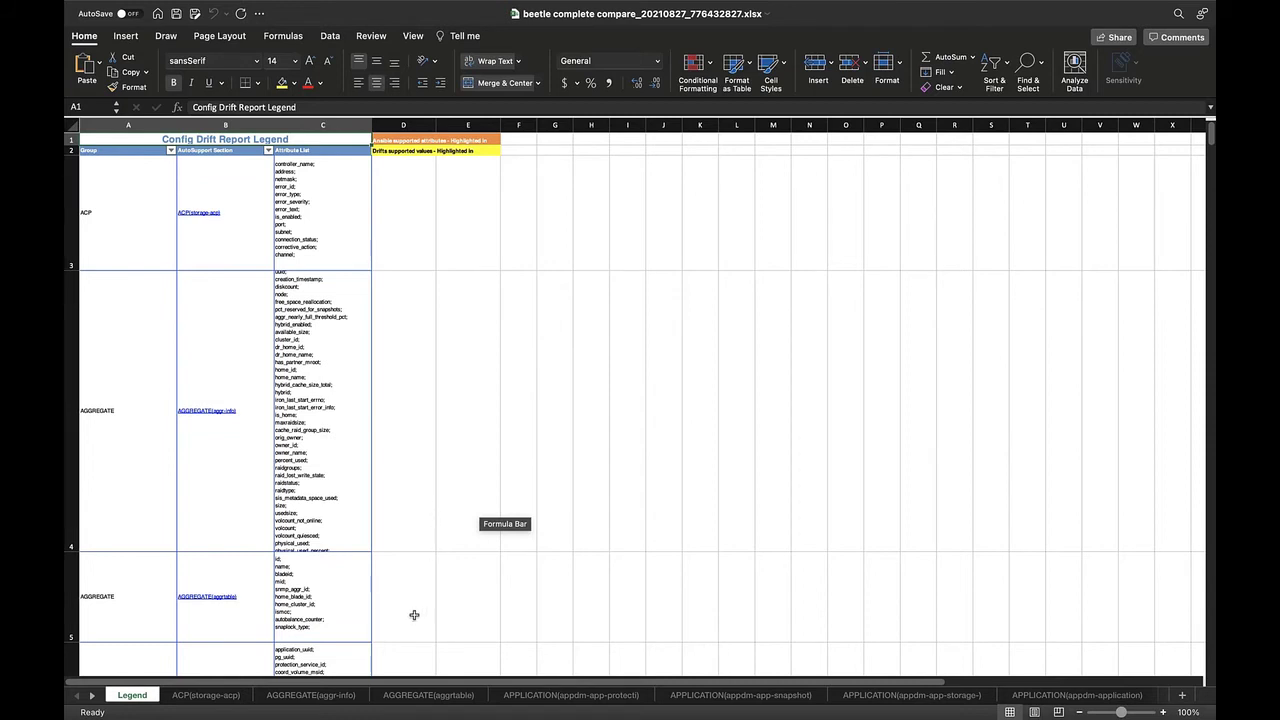
click(94, 697)
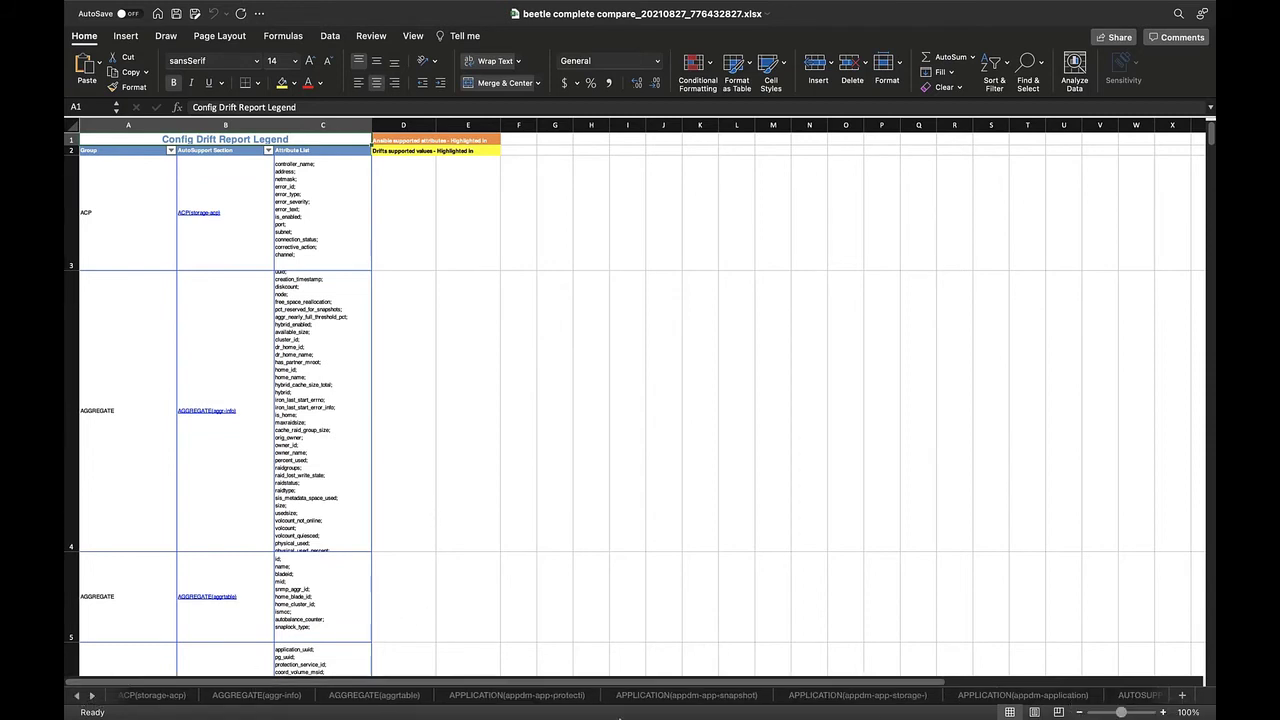
click(1141, 696)
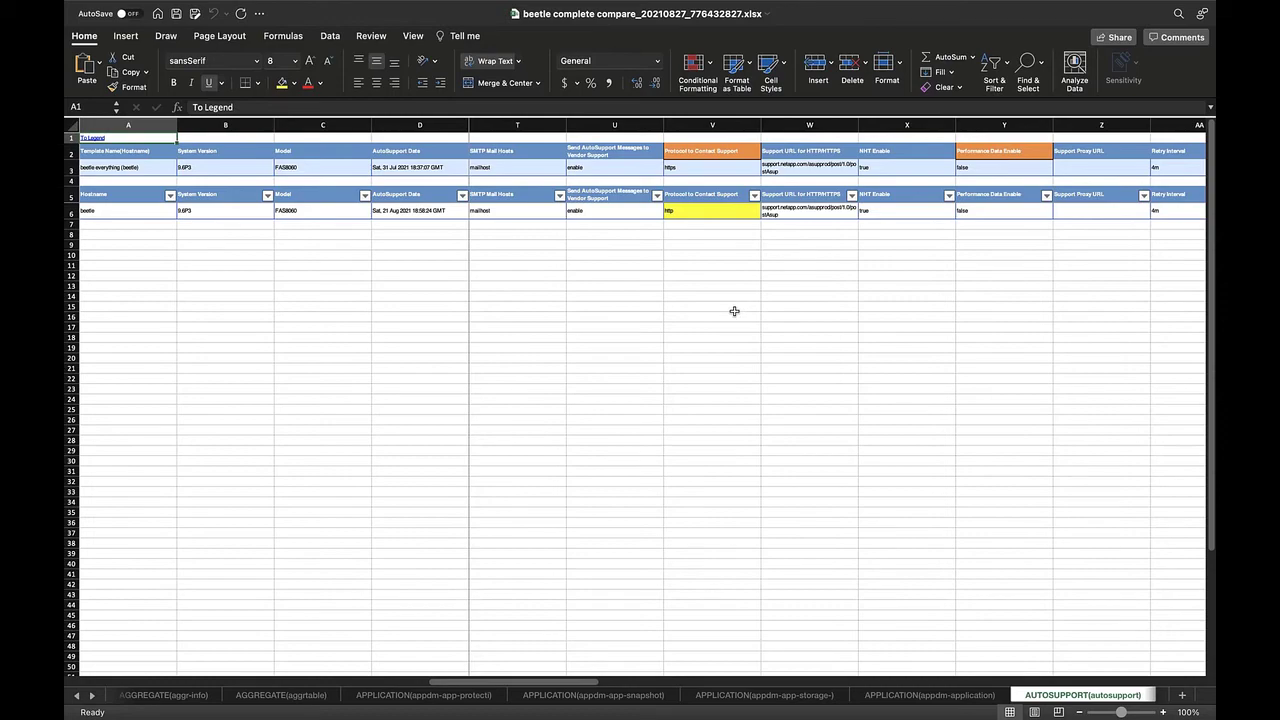
mouse_move(114, 6)
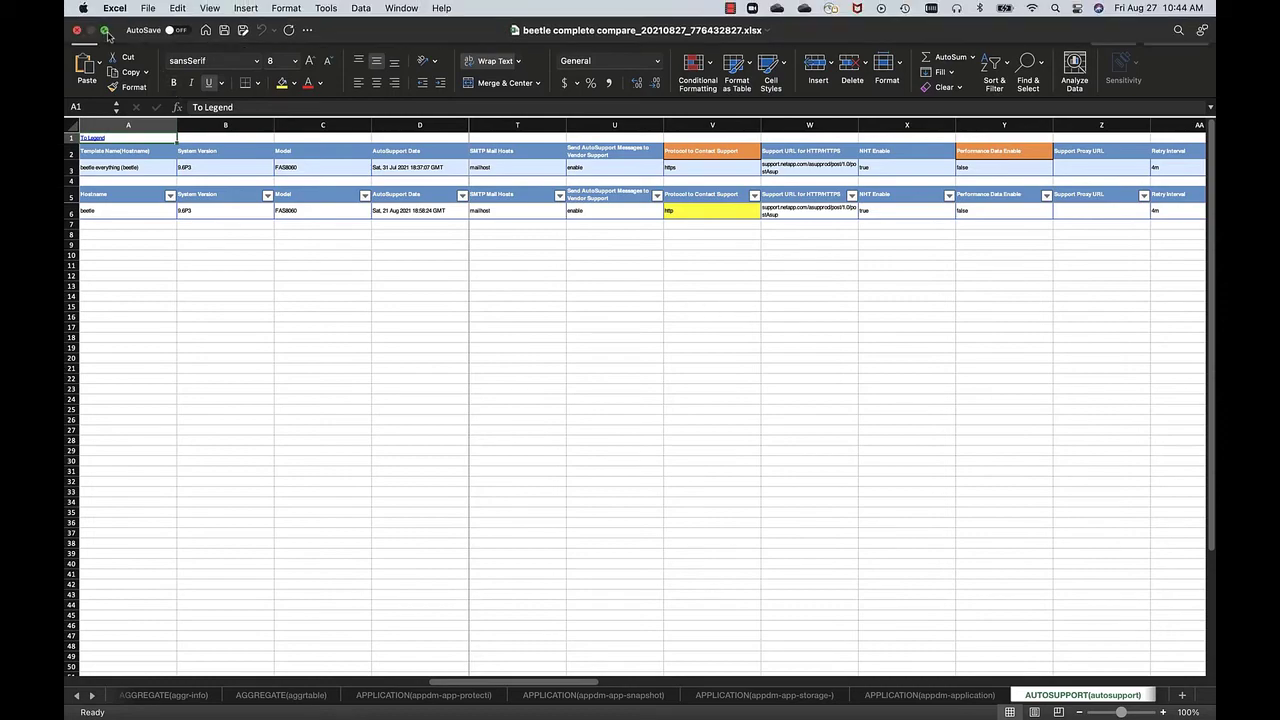
click(105, 31)
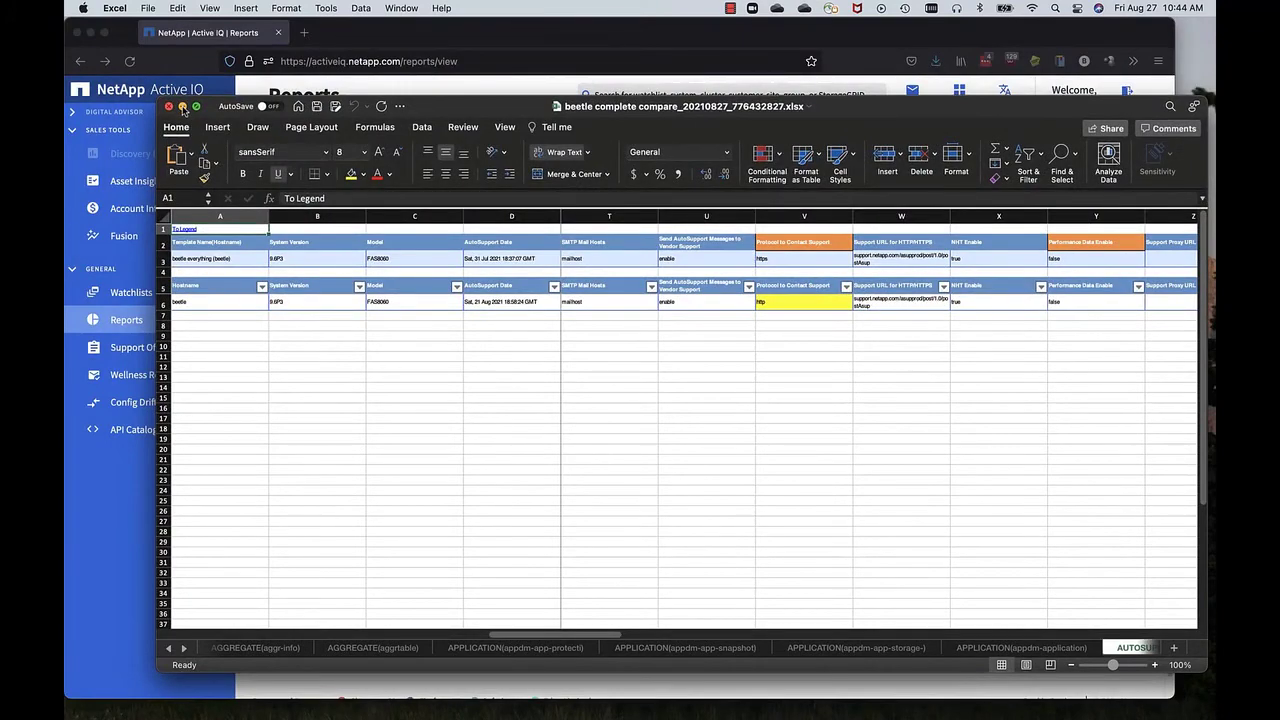
Minimize Excel and run ansible-playbook na_ontap_playbook.yml in Terminal
click(182, 106)
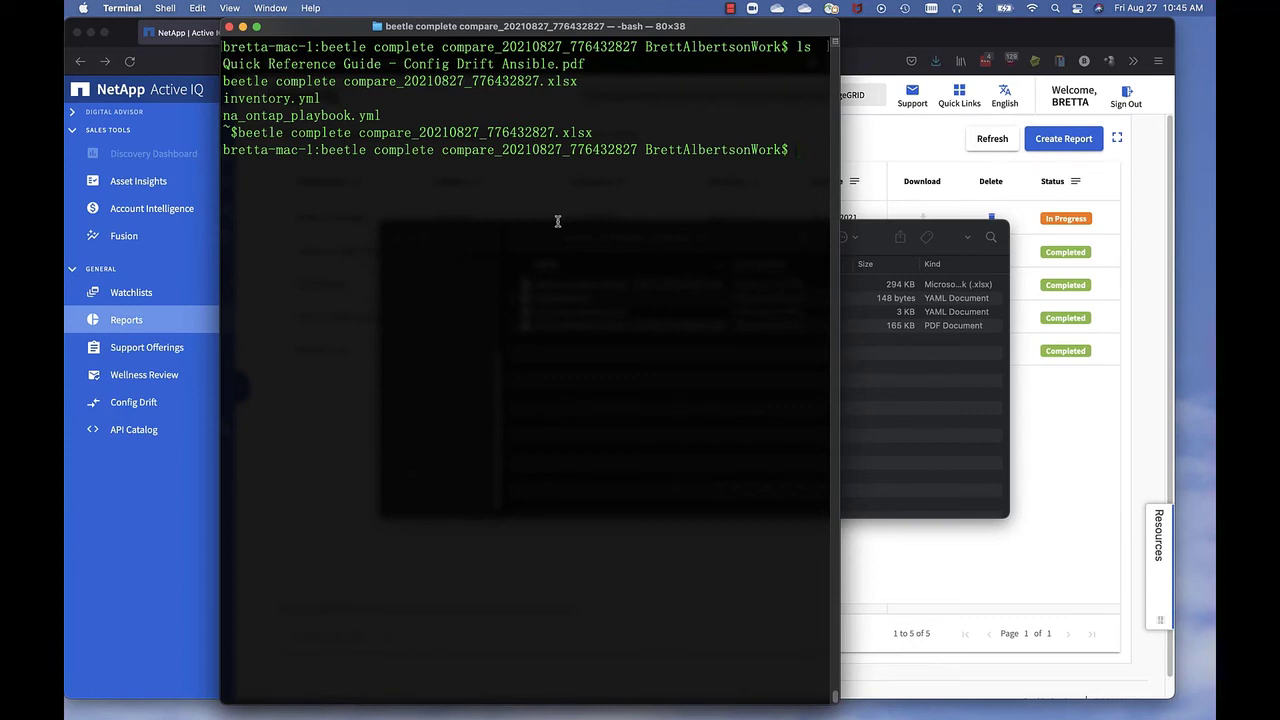
text(ansible-playbook na)
key(Tab)
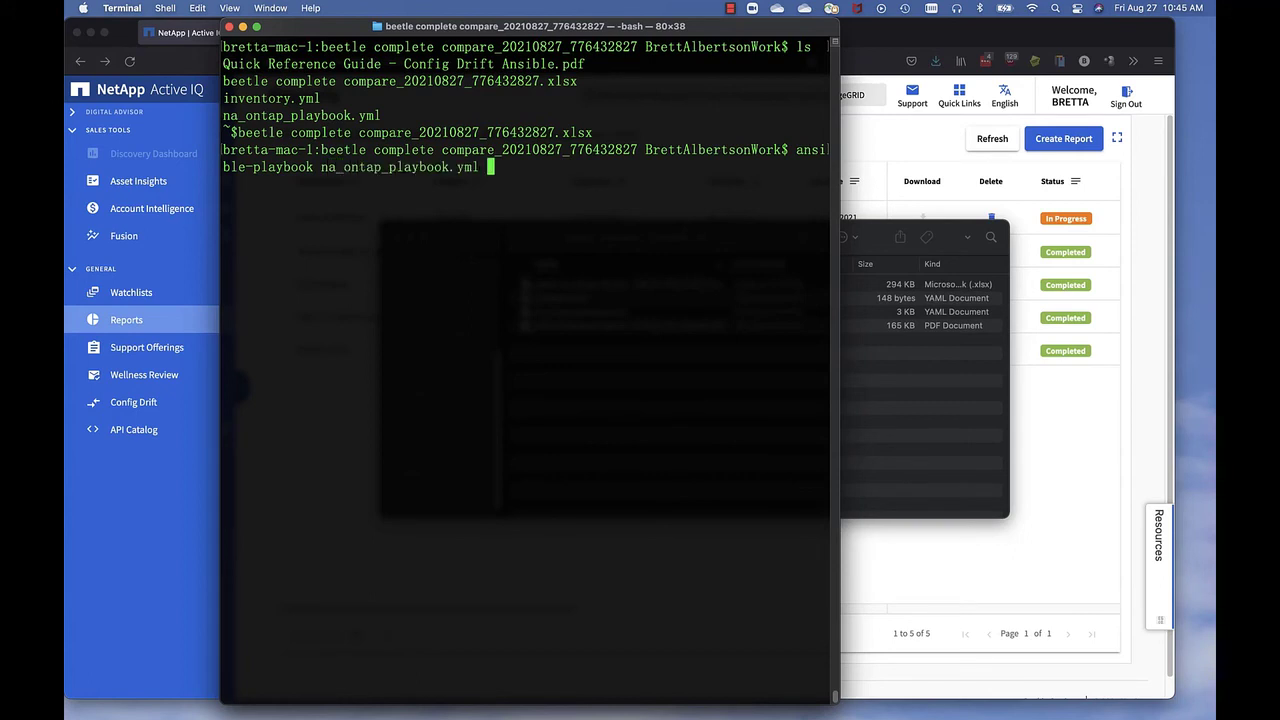
key(Return)
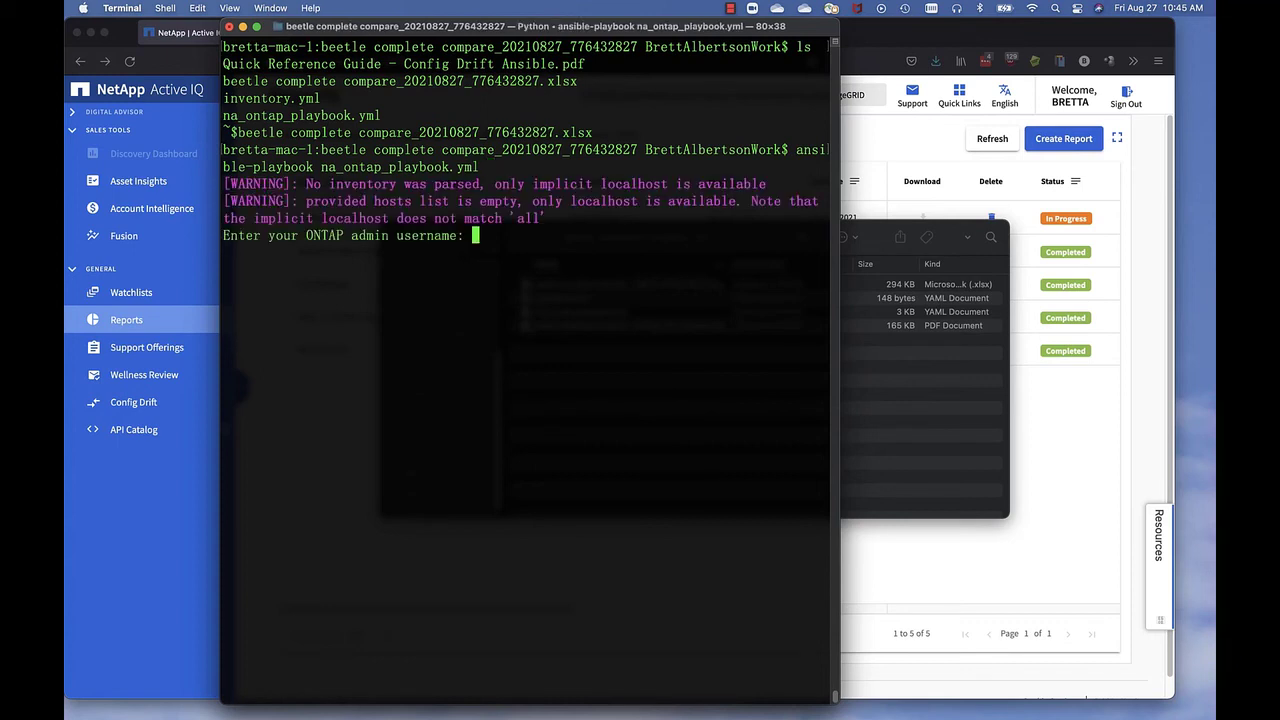
Enter the ONTAP admin username and password to start the remediation
text(admin)
key(Return)
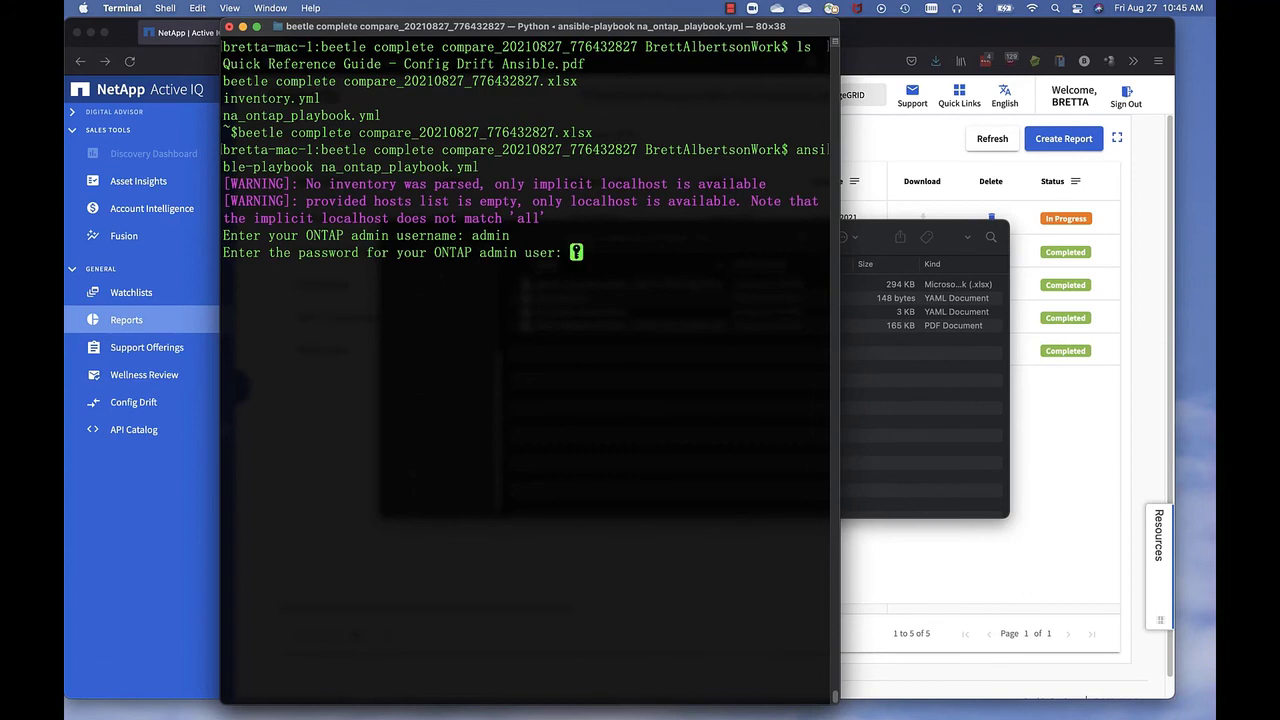
key(Return)
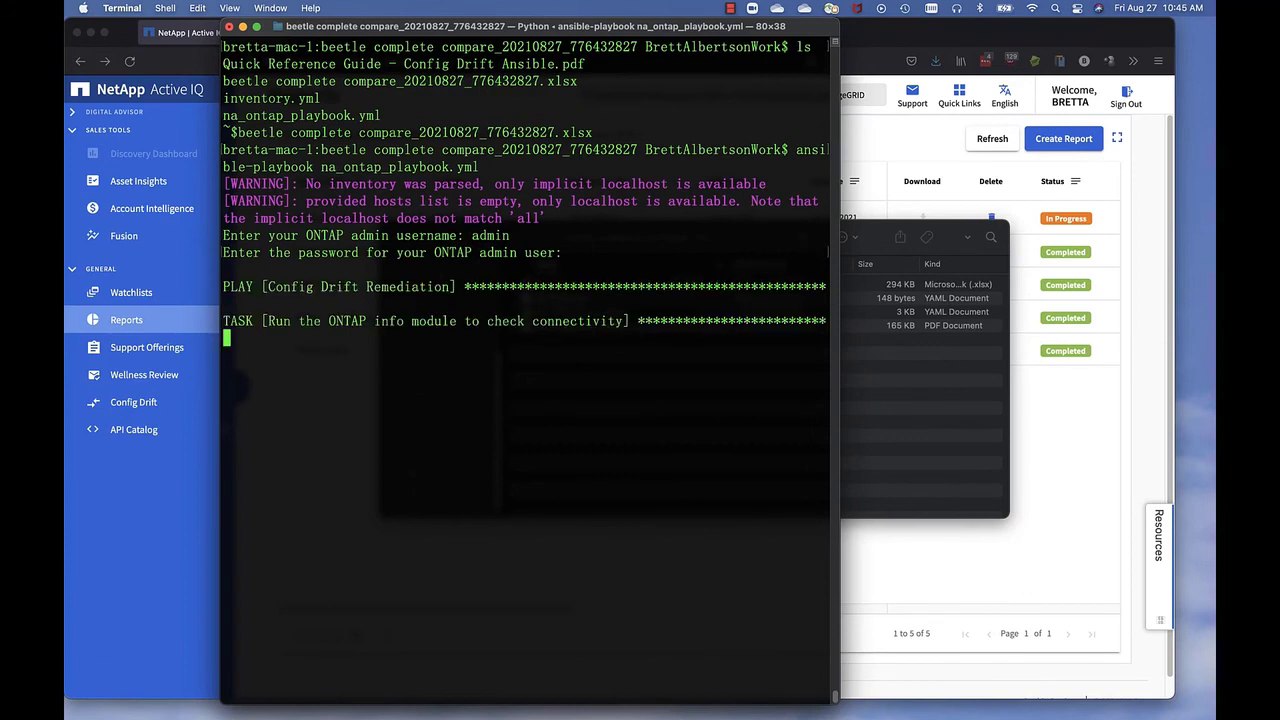